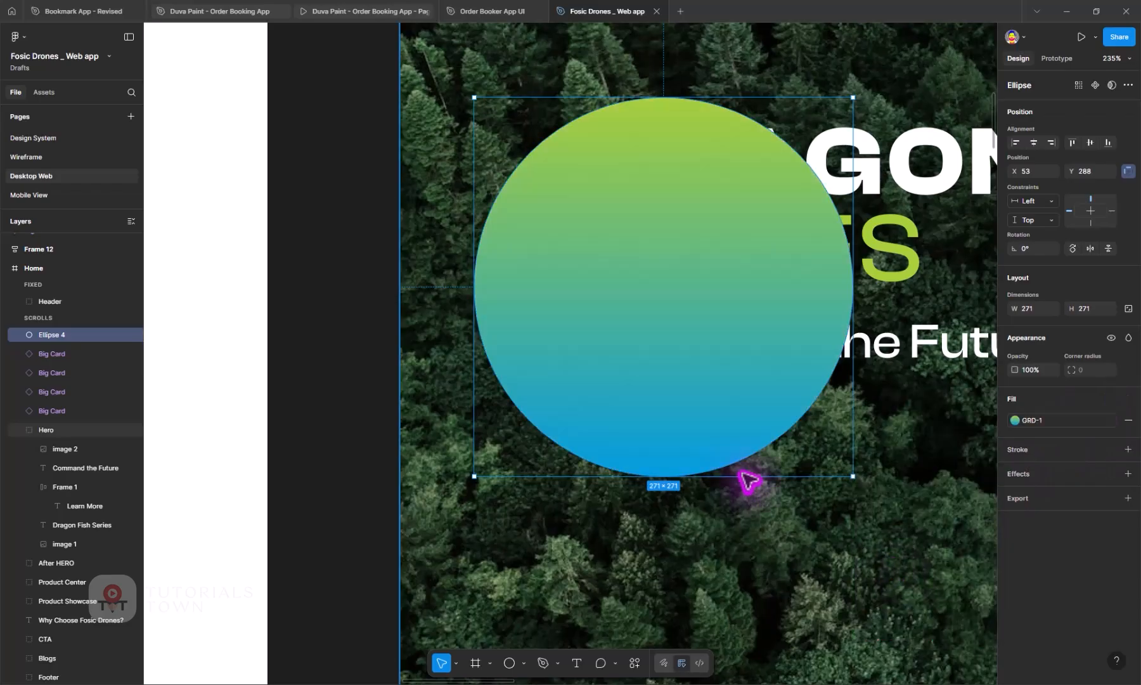
Reposition the gradient ellipse over the hero heading, add a Drop shadow effect to it and check the available effect types
drag(724, 331, 685, 351)
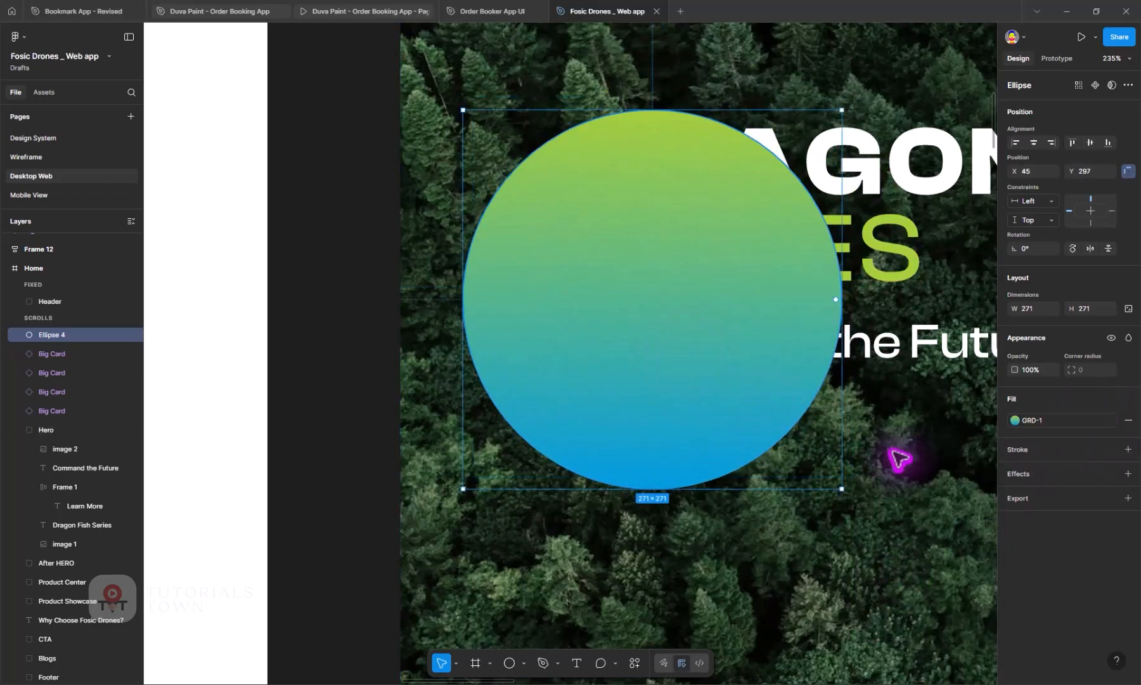
click(1128, 474)
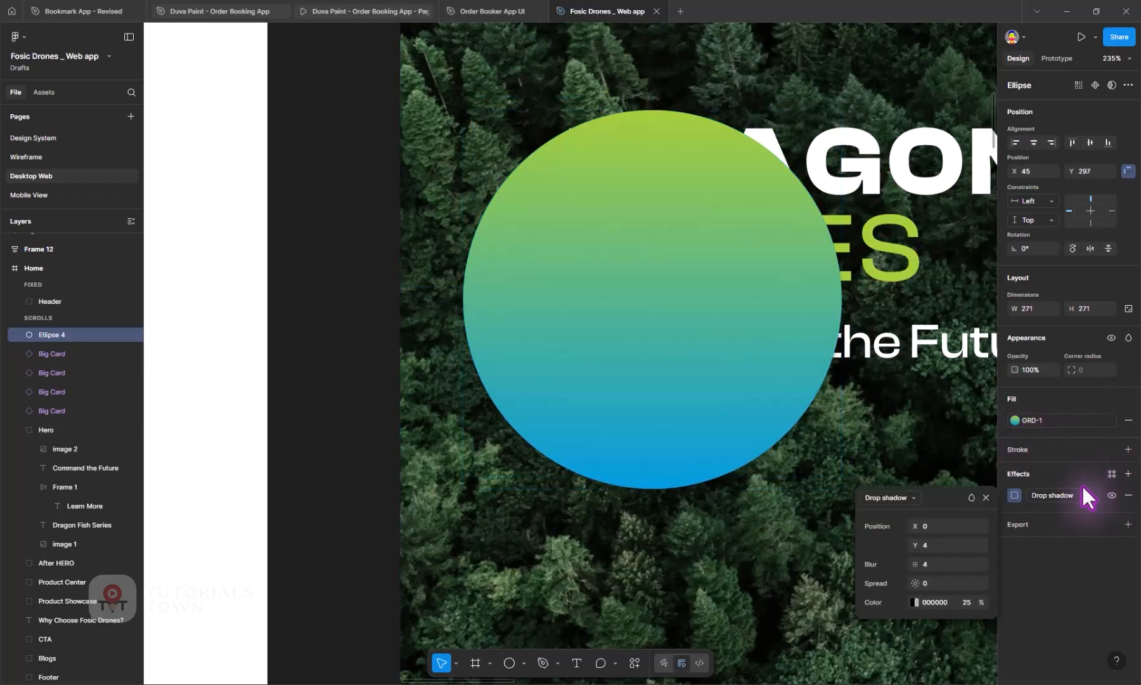
click(1061, 496)
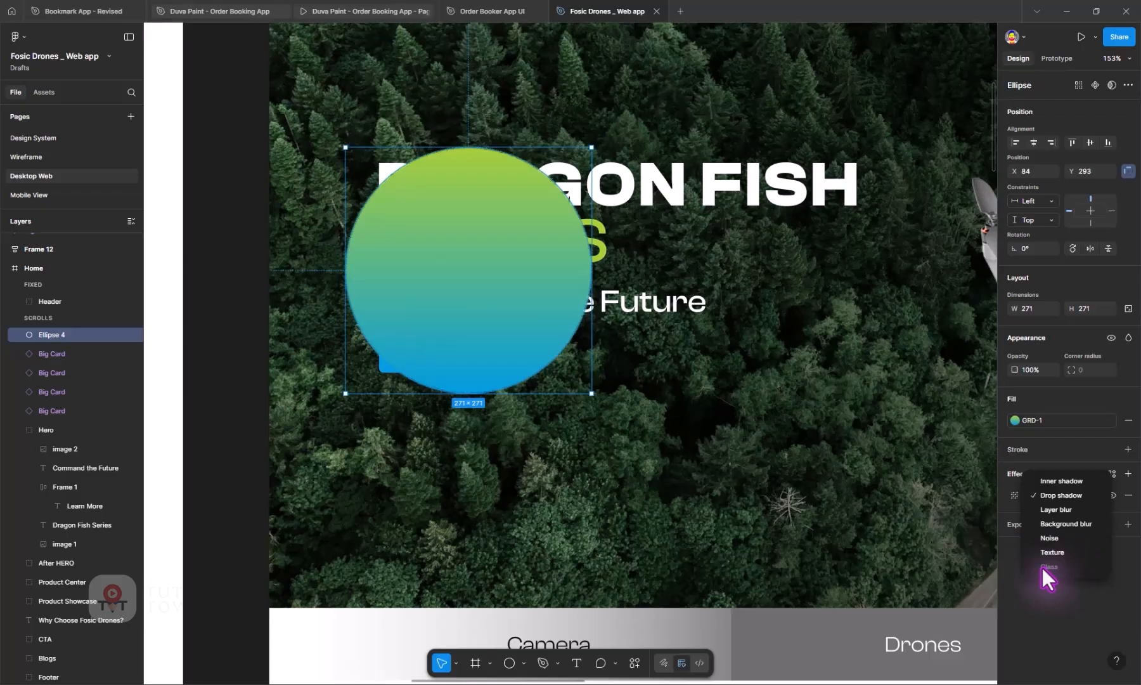
click(1076, 600)
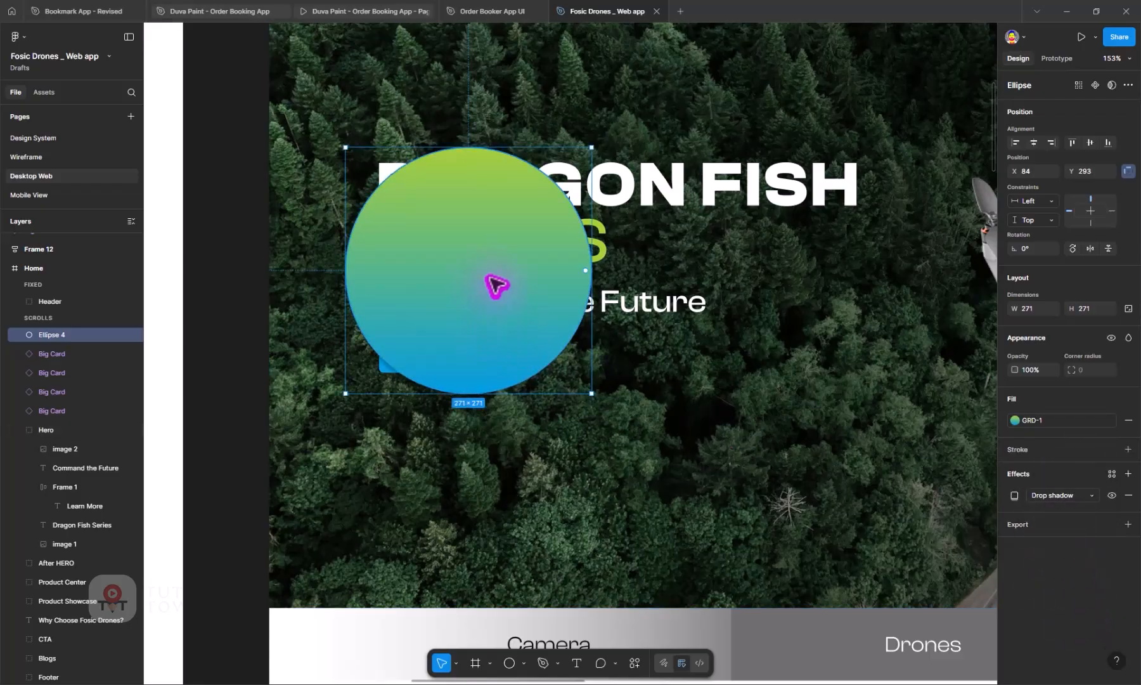
Wrap the gradient ellipse in an auto layout frame
right_click(459, 242)
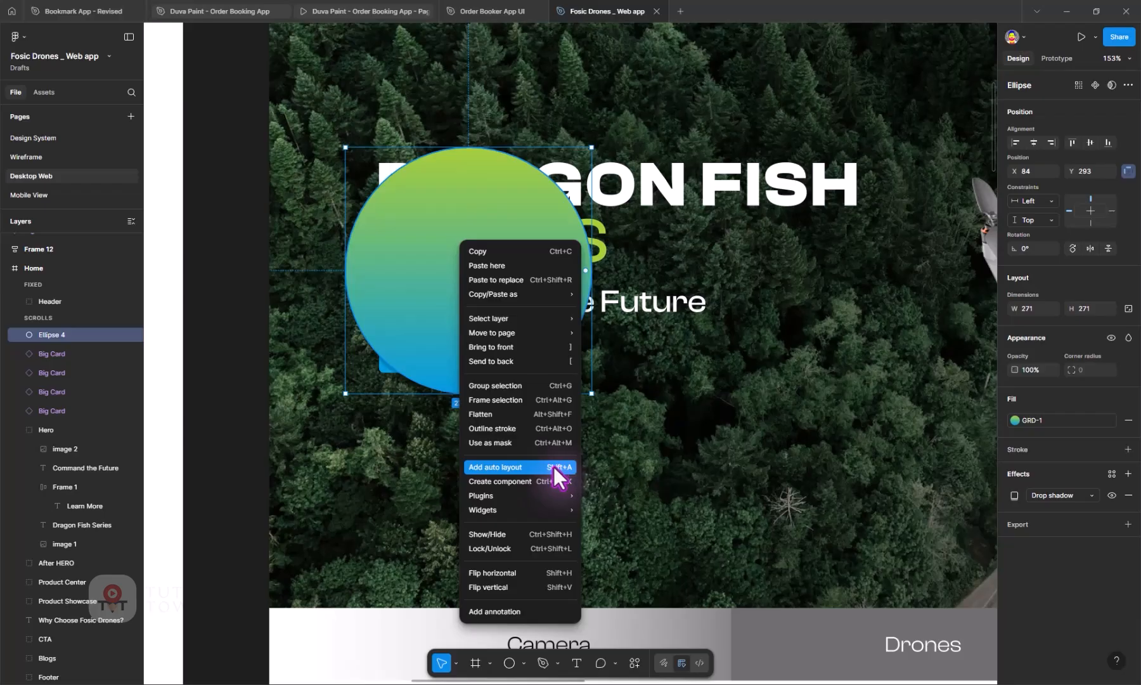
mouse_move(520, 333)
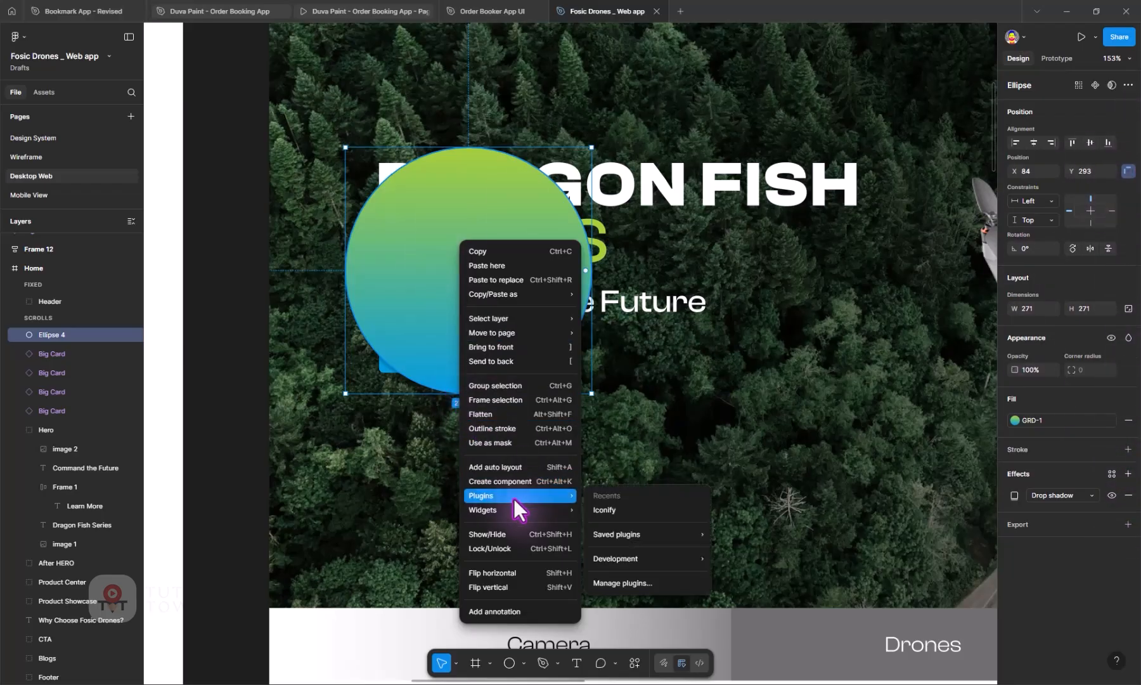
click(518, 470)
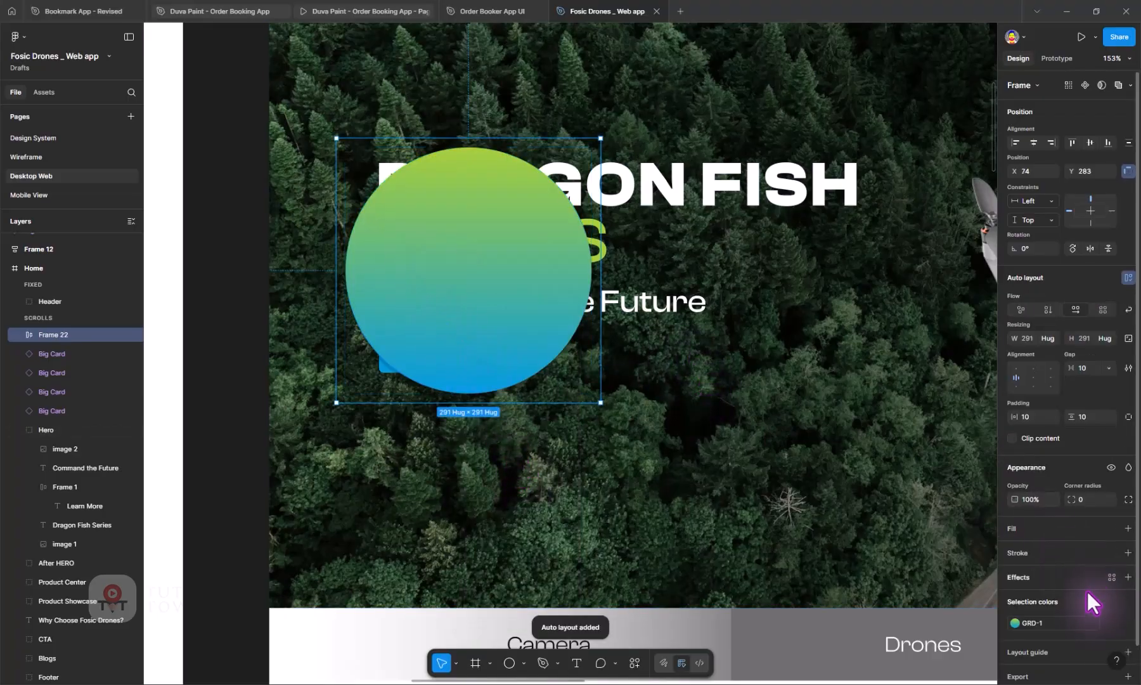
Add a Glass effect to the auto layout frame around the ellipse
scroll(1087, 601, down, 1)
click(1128, 642)
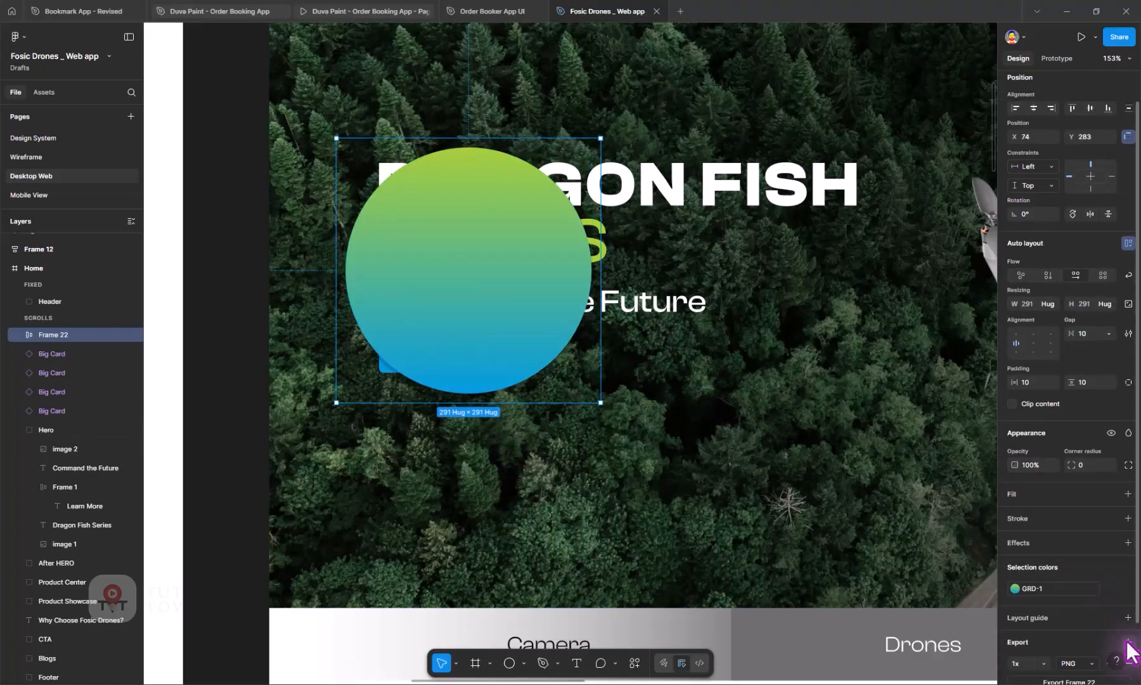
click(1128, 543)
click(1050, 567)
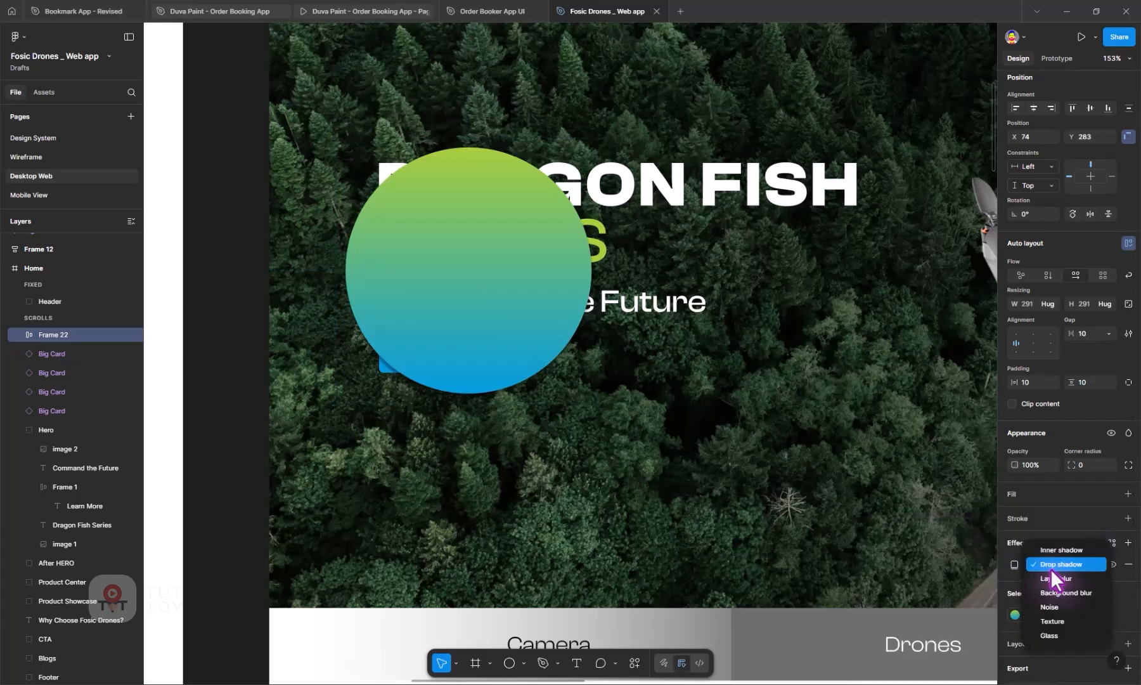
click(1048, 636)
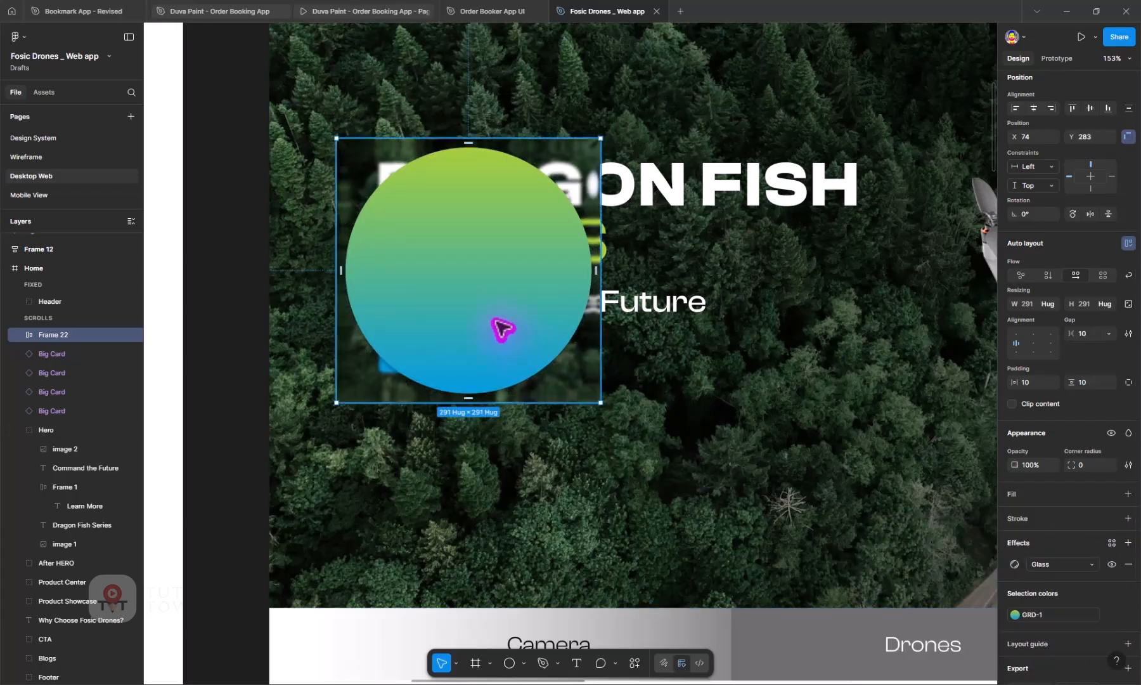
Move the glass frame around over the hero text and open the Glass effect's settings
drag(494, 320, 534, 343)
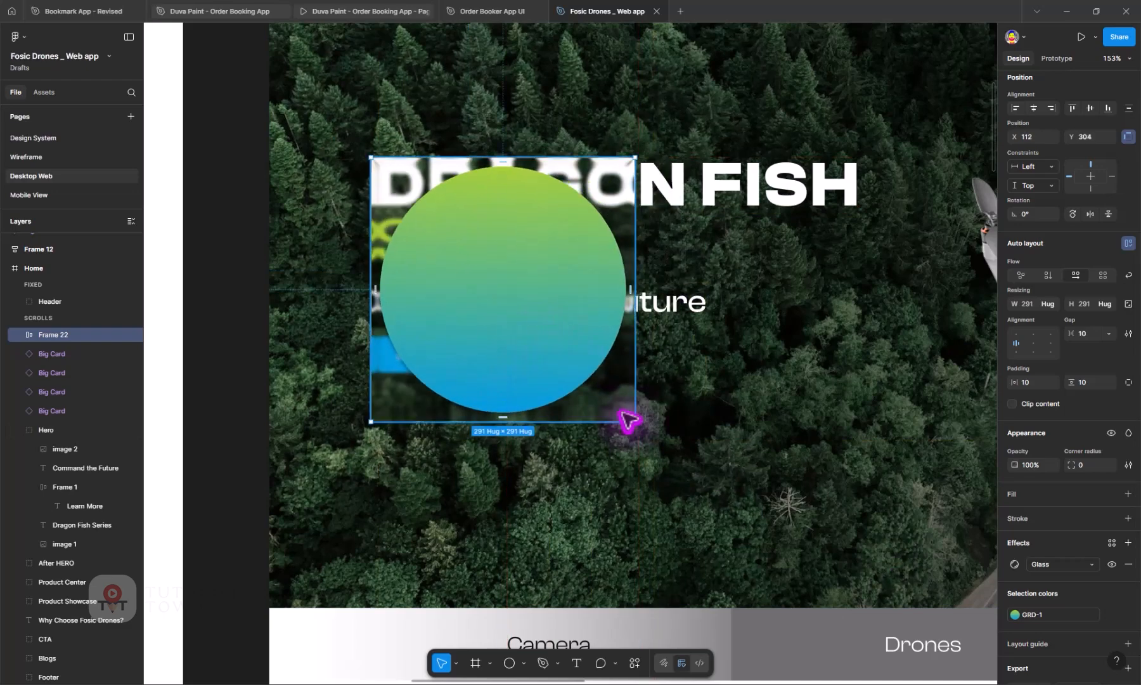
click(1060, 565)
click(1052, 569)
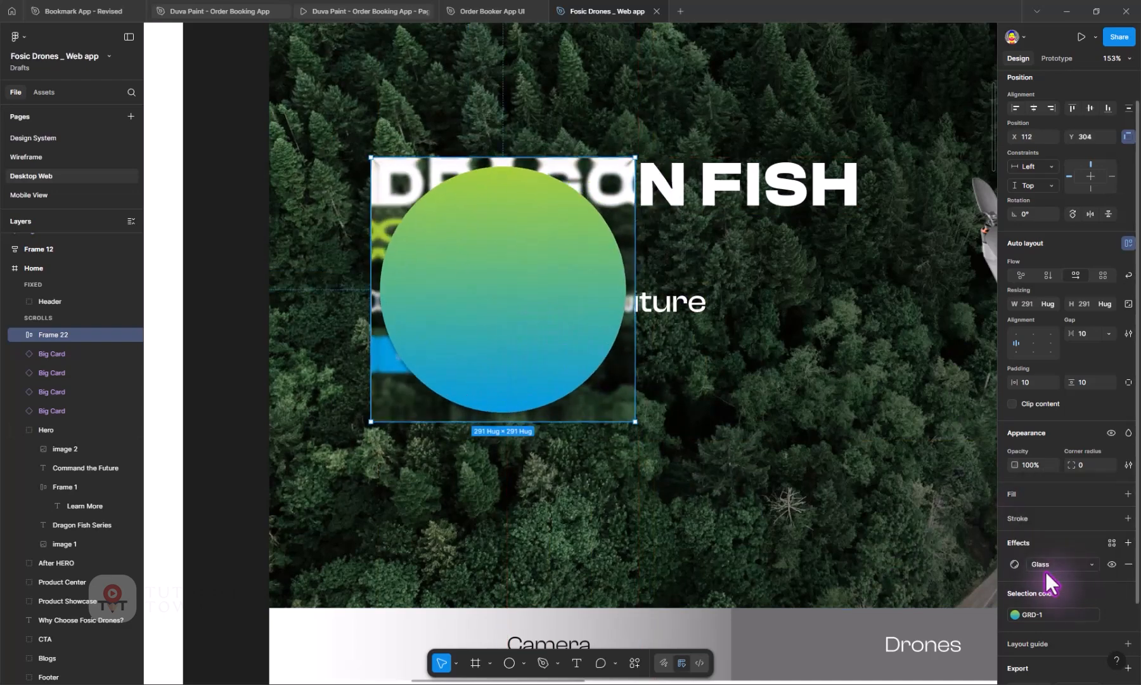
click(1014, 565)
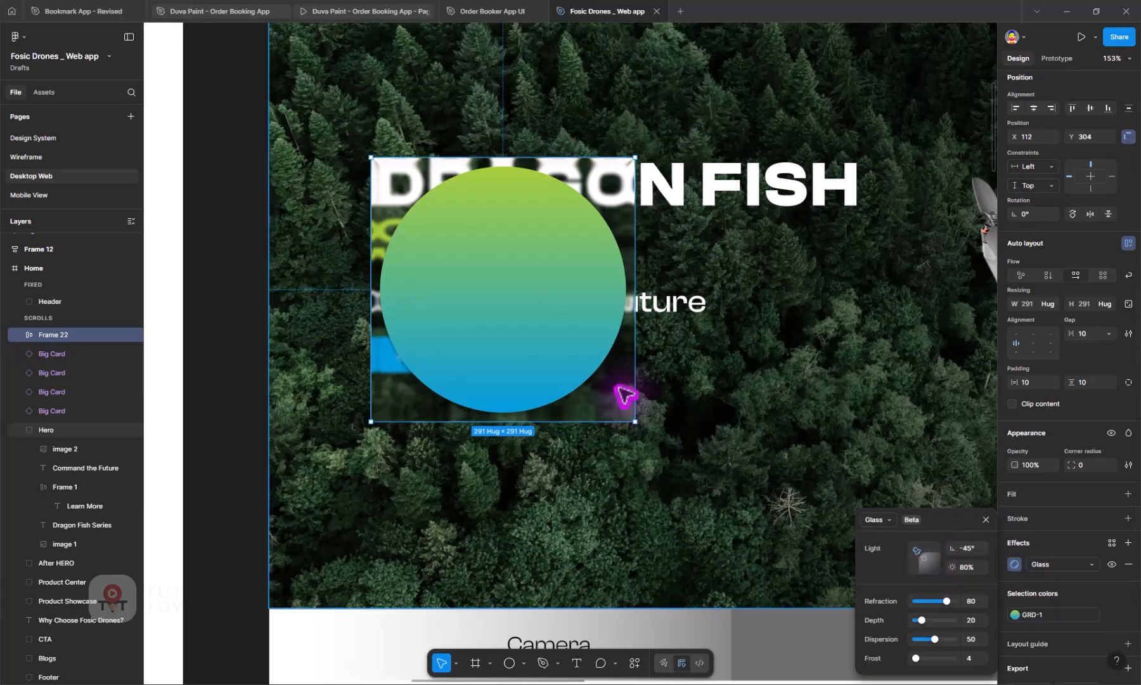
mouse_move(512, 317)
mouse_down()
mouse_move(493, 313)
mouse_move(497, 375)
mouse_move(498, 313)
mouse_up()
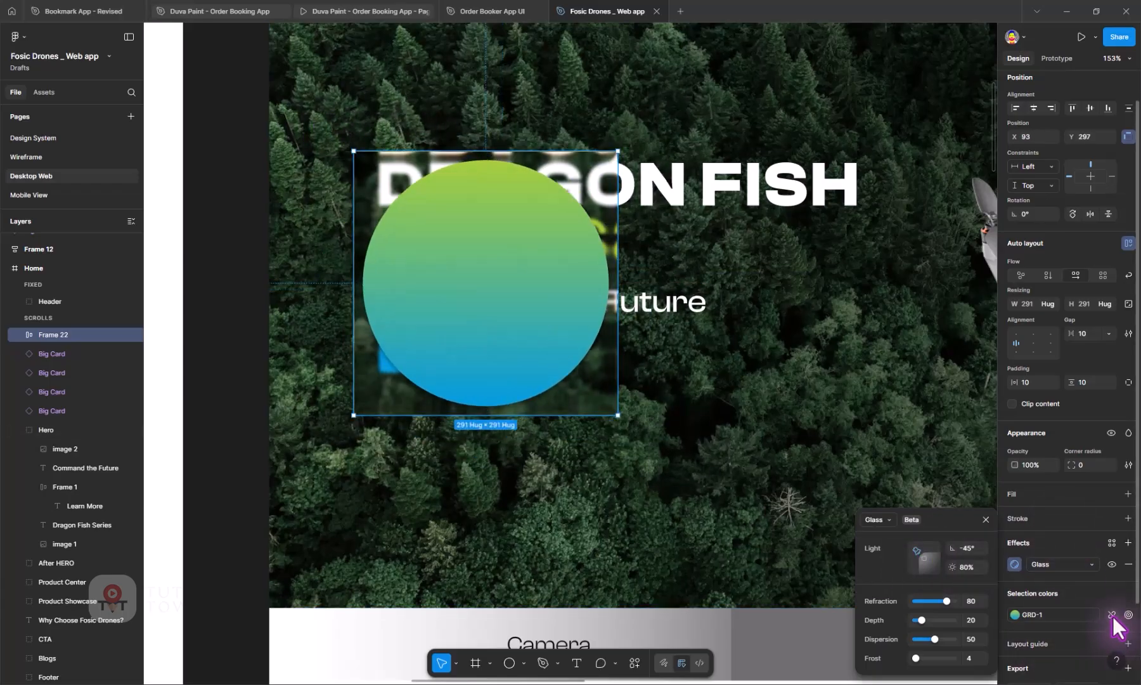
Detach the ellipse's GRD-1 gradient from its style and set its opacity to 30% after trying 10%
click(1112, 614)
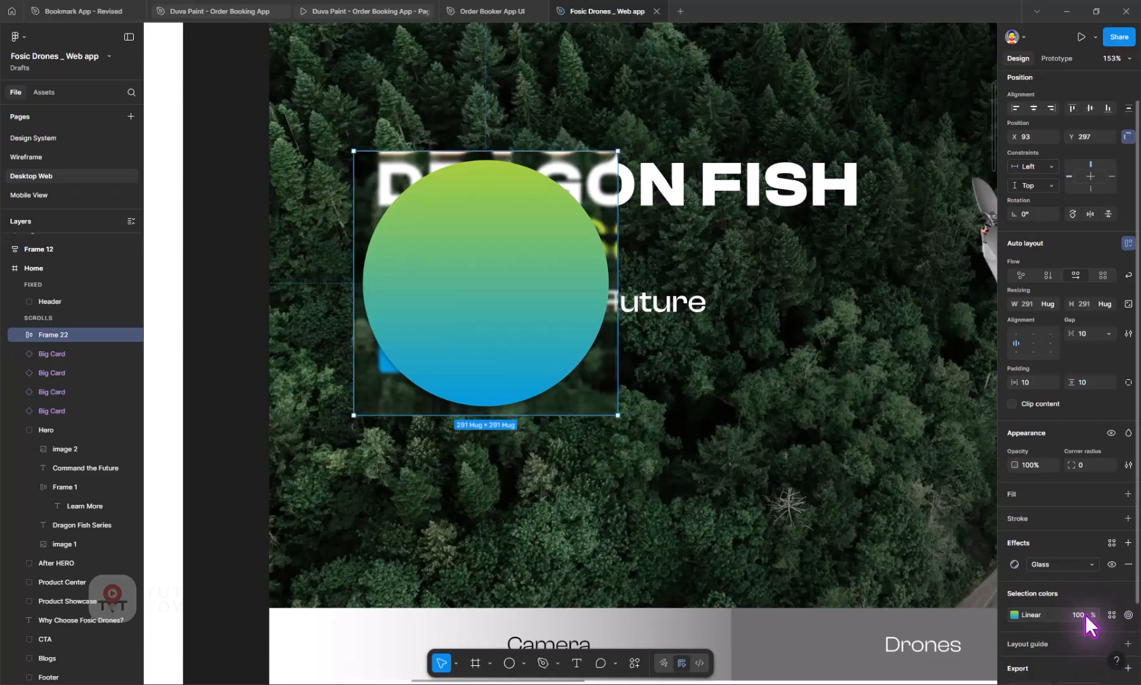
text(10)
key(Return)
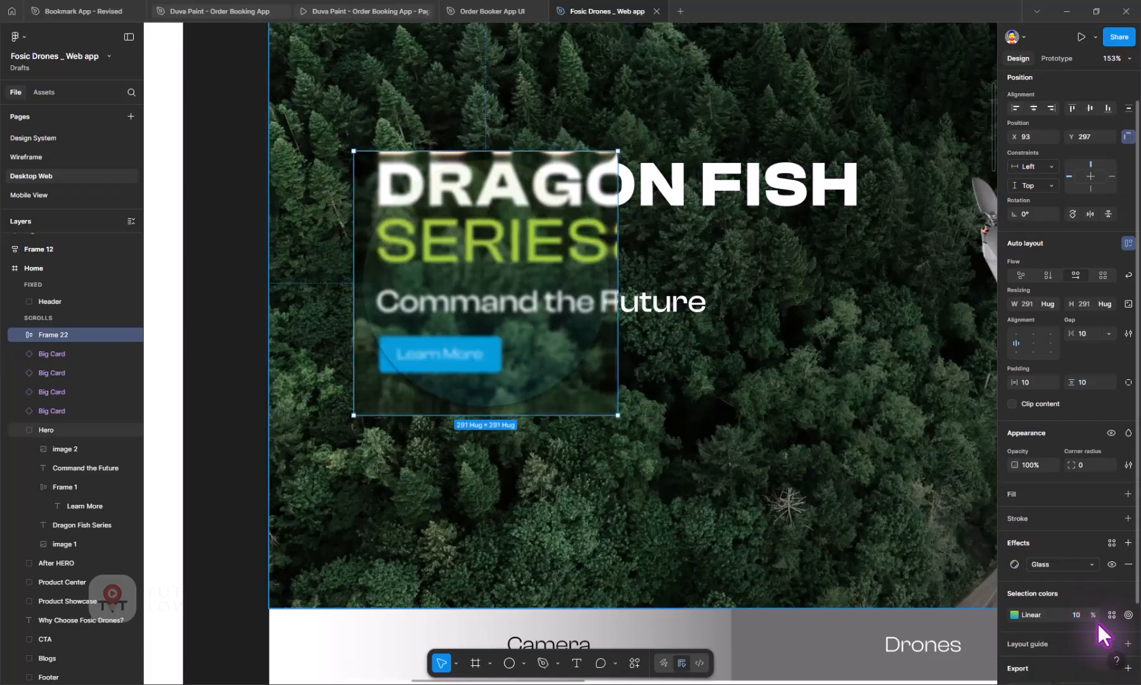
click(1075, 617)
text(30)
key(Return)
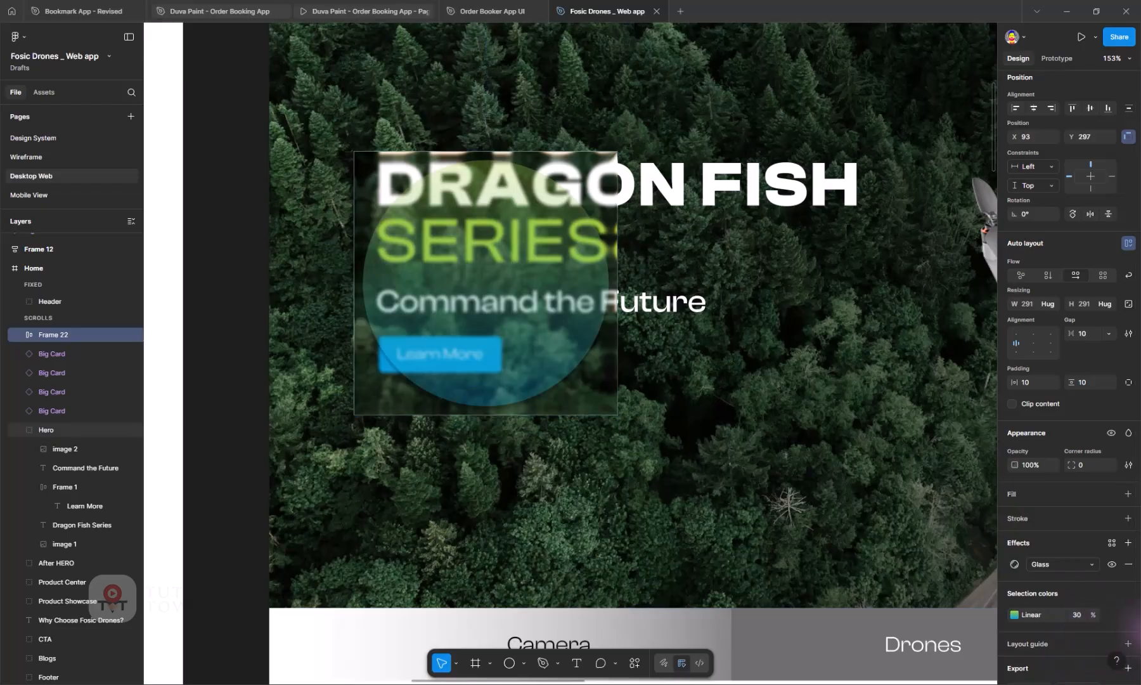
Reposition the glass frame over the heading and try the Glass effect's light at an angle of -135°
drag(617, 409, 566, 374)
click(1014, 563)
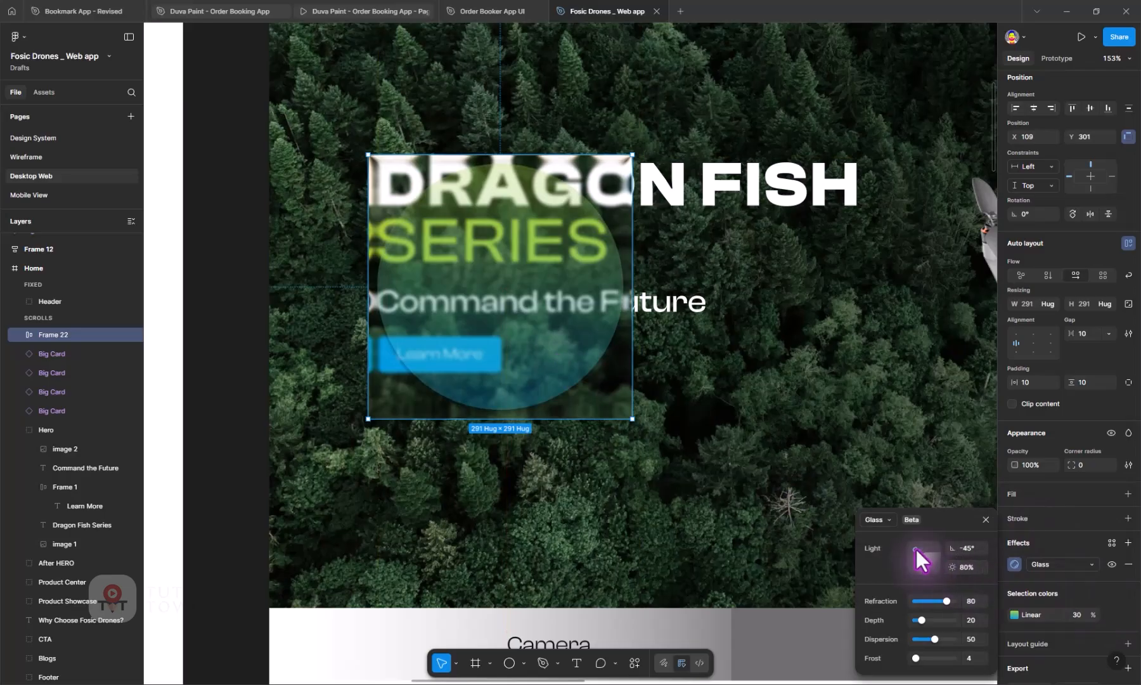
mouse_move(916, 548)
mouse_down()
mouse_move(924, 556)
mouse_move(910, 554)
mouse_move(910, 570)
mouse_move(931, 562)
mouse_move(909, 570)
mouse_up()
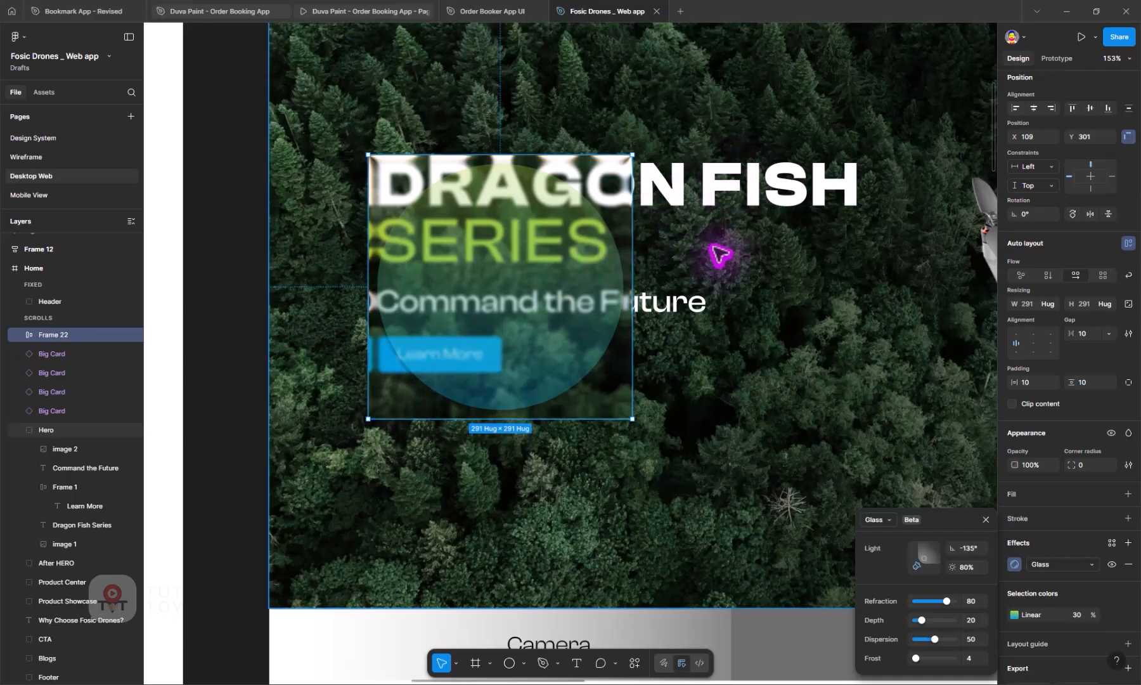
mouse_move(550, 355)
mouse_down()
mouse_move(541, 344)
mouse_move(553, 351)
mouse_up()
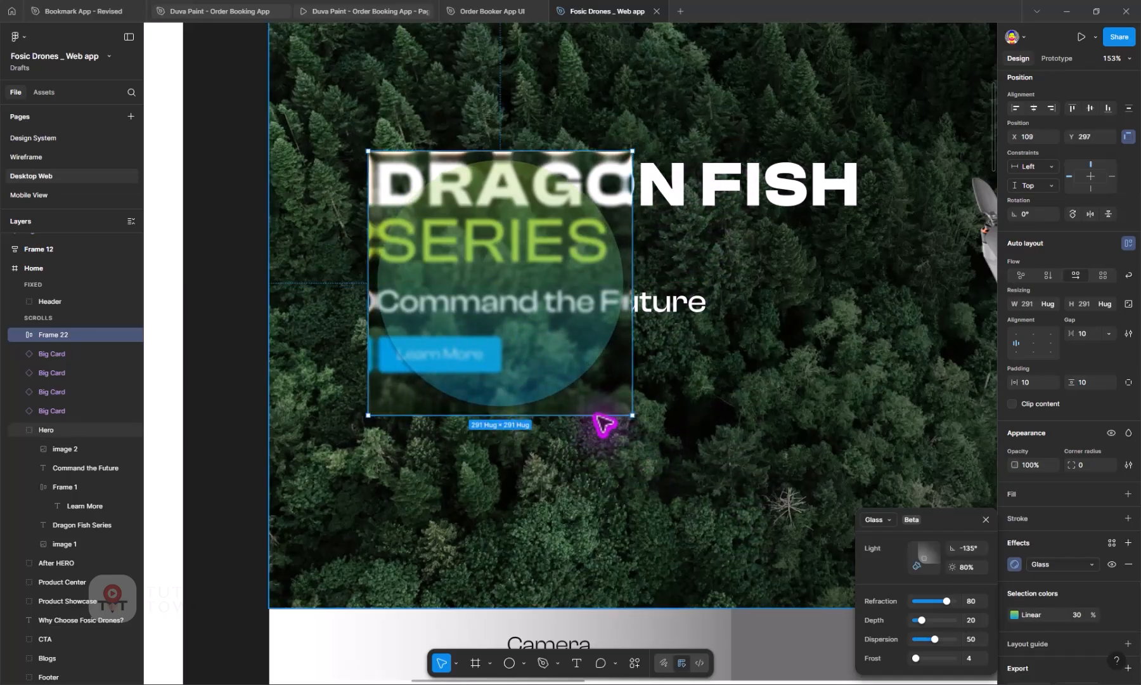
Set the Glass effect's light to -42° at 96%, refraction 79 and depth 43, shifting the frame over the hero text
mouse_move(915, 566)
mouse_down()
mouse_move(941, 564)
mouse_move(886, 564)
mouse_move(880, 534)
mouse_move(922, 555)
mouse_move(916, 547)
mouse_up()
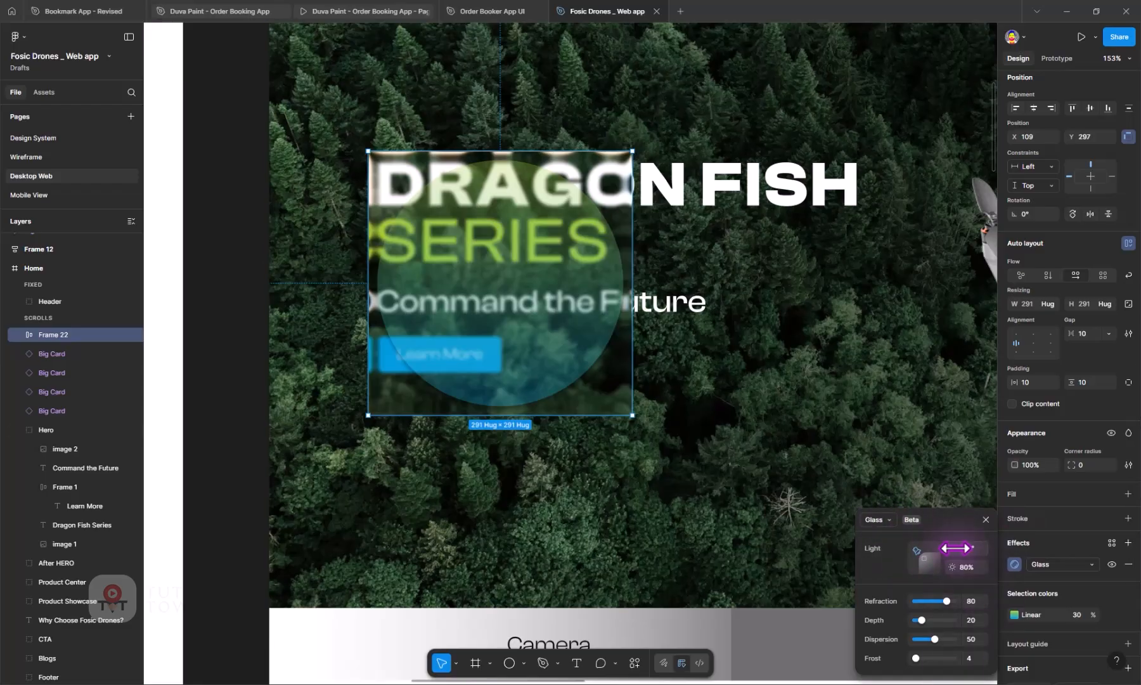
drag(953, 547, 1027, 582)
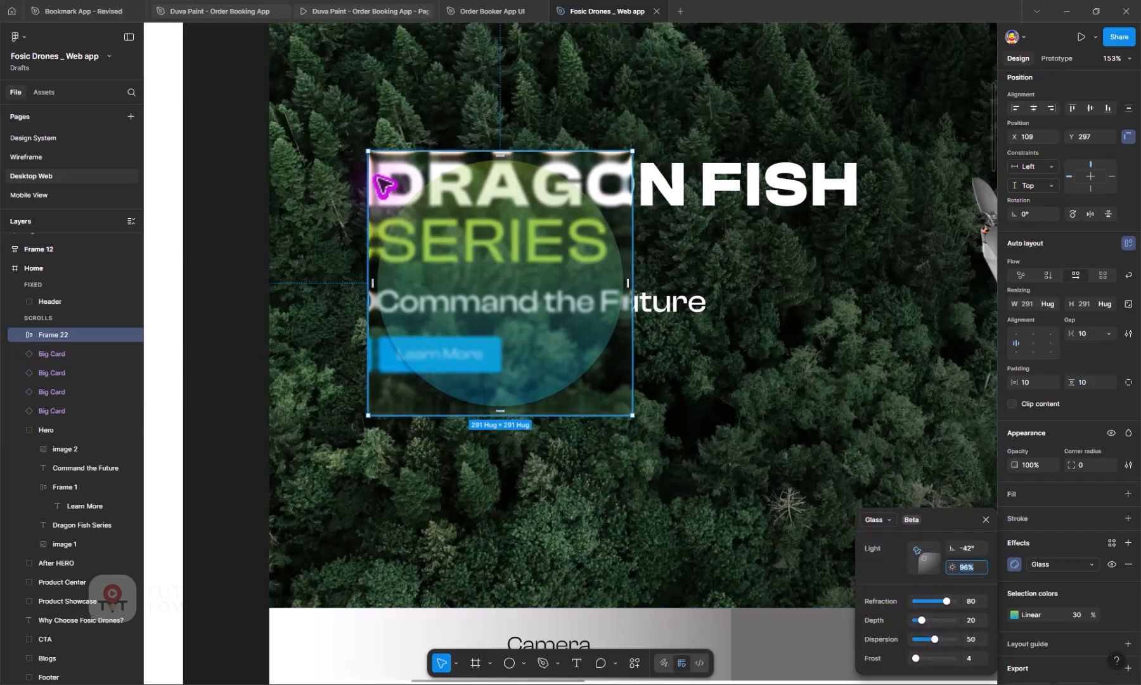
drag(941, 599, 932, 623)
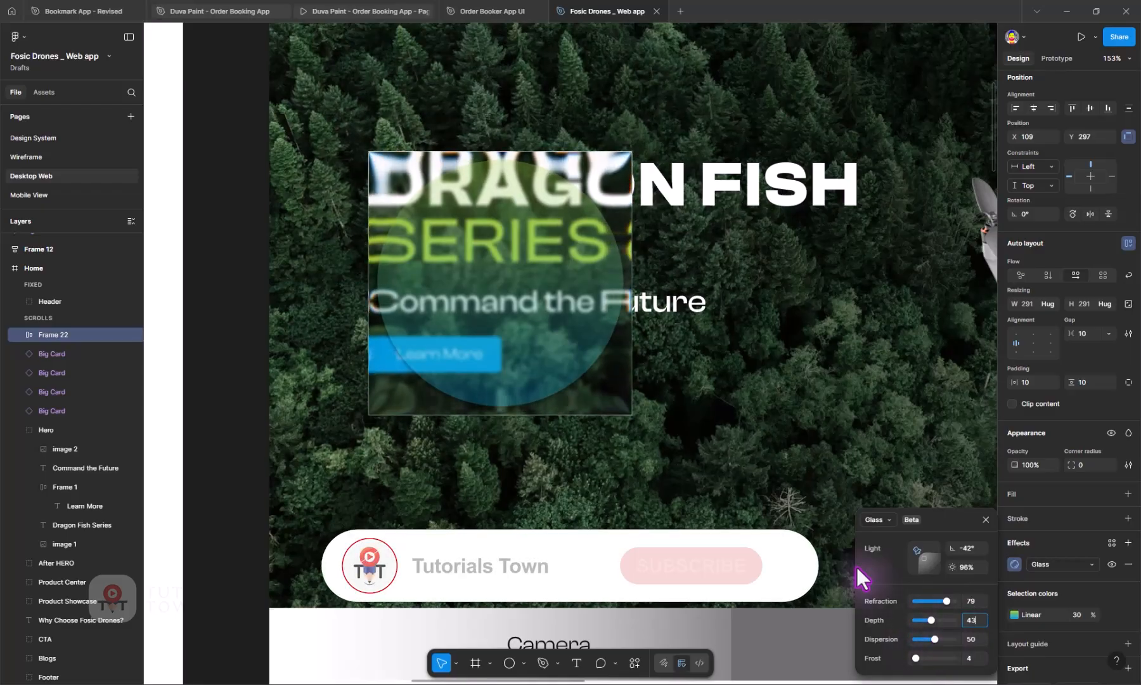
drag(599, 380, 619, 397)
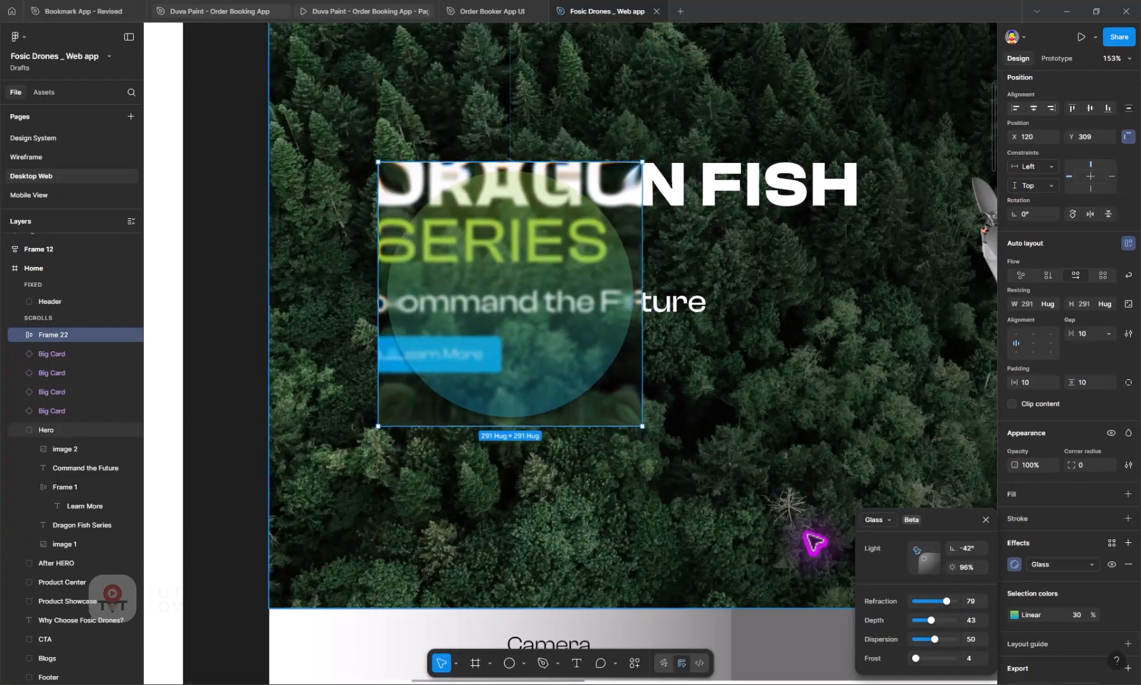
Set the ellipse gradient's opacity to 0% and move the glass frame to about X 90, Y 277
click(1094, 616)
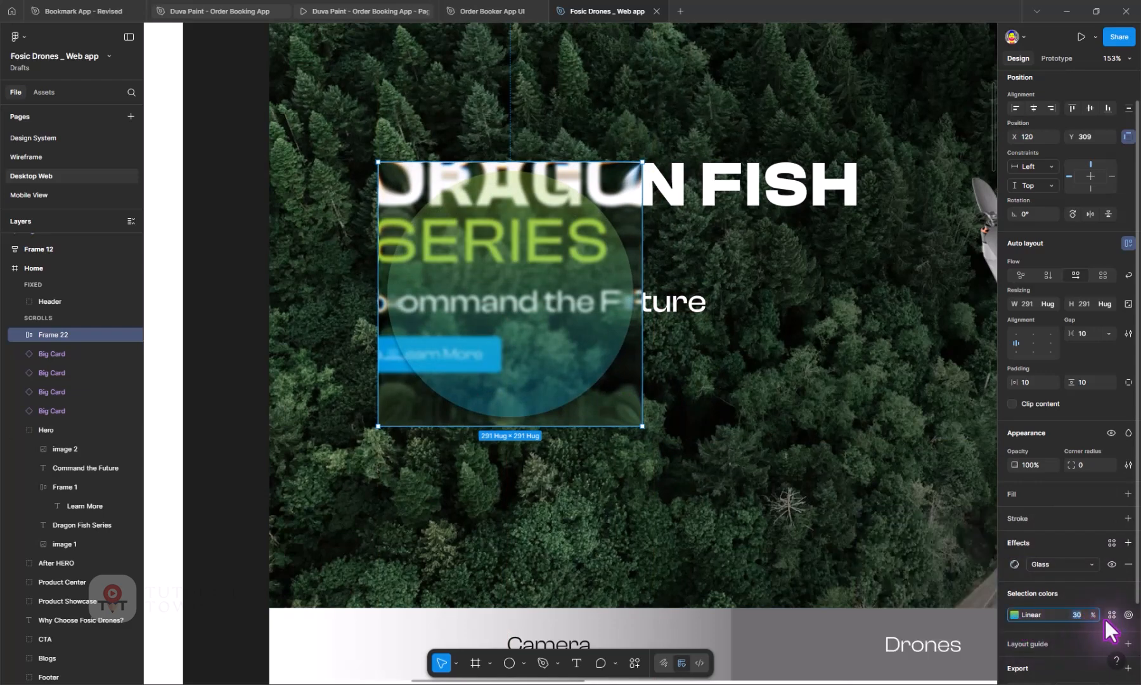
key(Return)
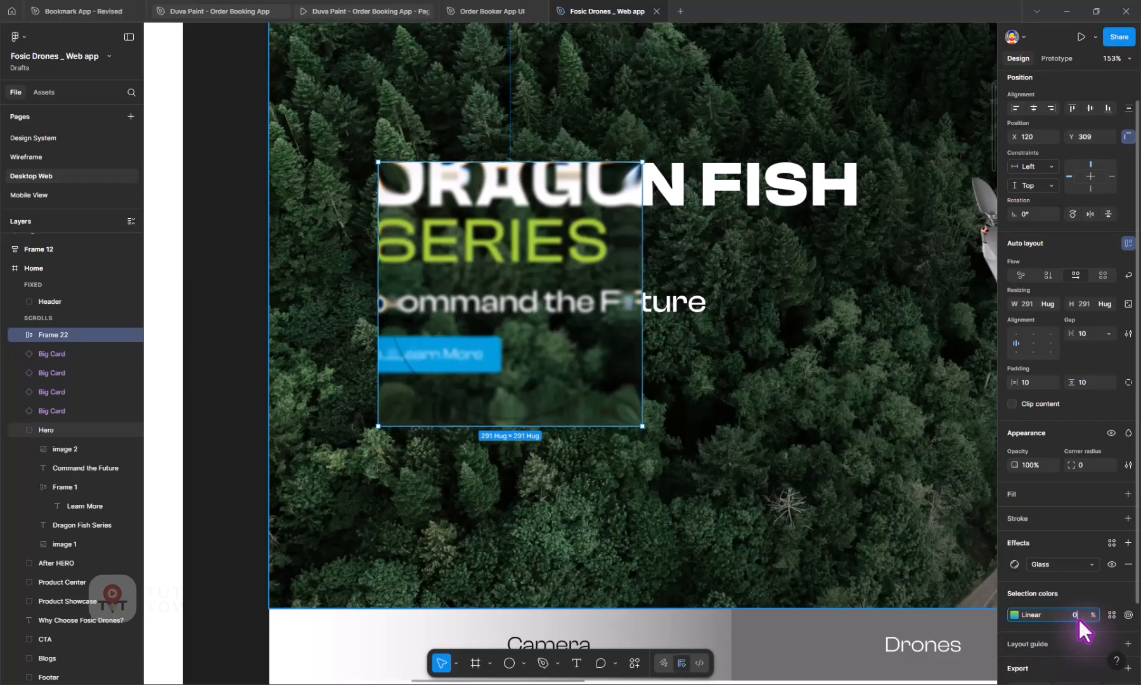
text(0)
key(Return)
drag(561, 329, 540, 303)
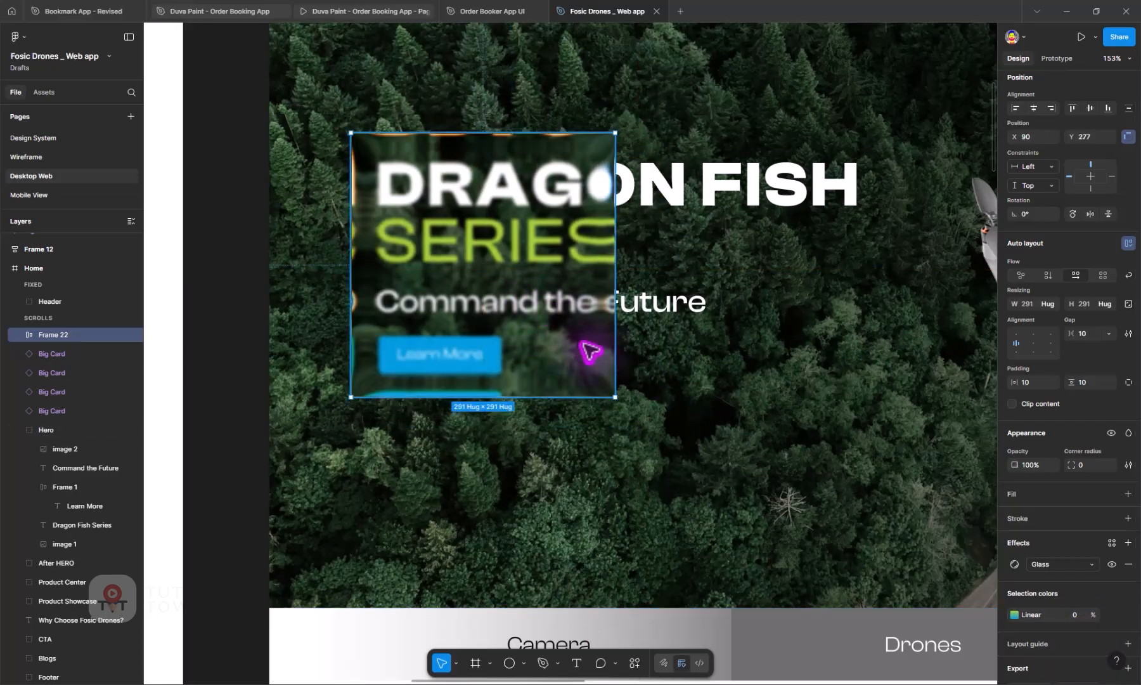
Set the Glass effect's dispersion to 37 after trying 100, and its frost to 10, moving the frame over the text to compare
click(1014, 563)
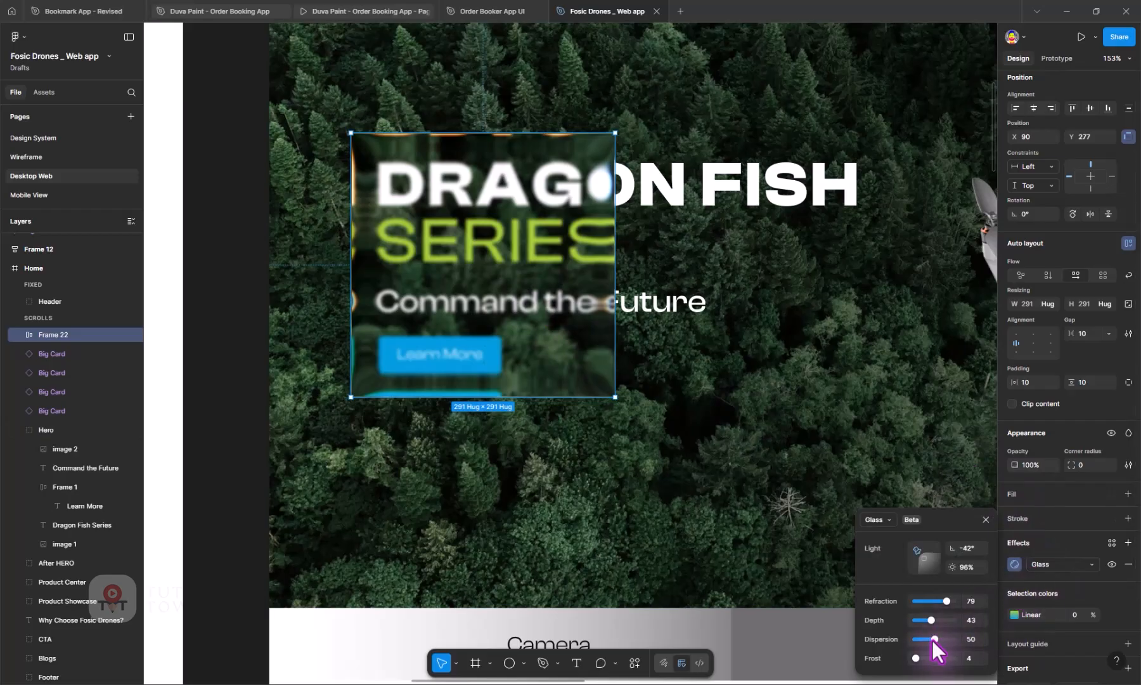
mouse_move(933, 637)
mouse_down()
mouse_move(907, 639)
mouse_move(951, 646)
mouse_up()
mouse_move(536, 326)
mouse_down()
mouse_move(549, 336)
mouse_move(543, 349)
mouse_up()
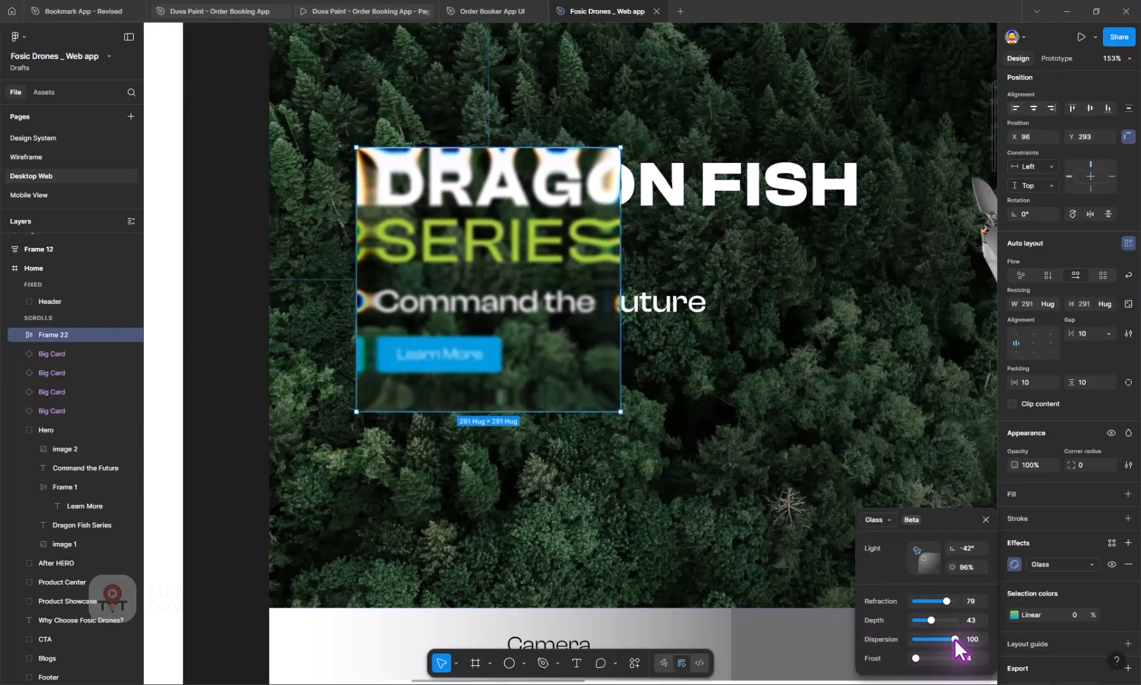
mouse_move(955, 639)
mouse_down()
mouse_move(913, 639)
mouse_move(961, 643)
mouse_move(951, 643)
mouse_up()
drag(953, 637, 929, 643)
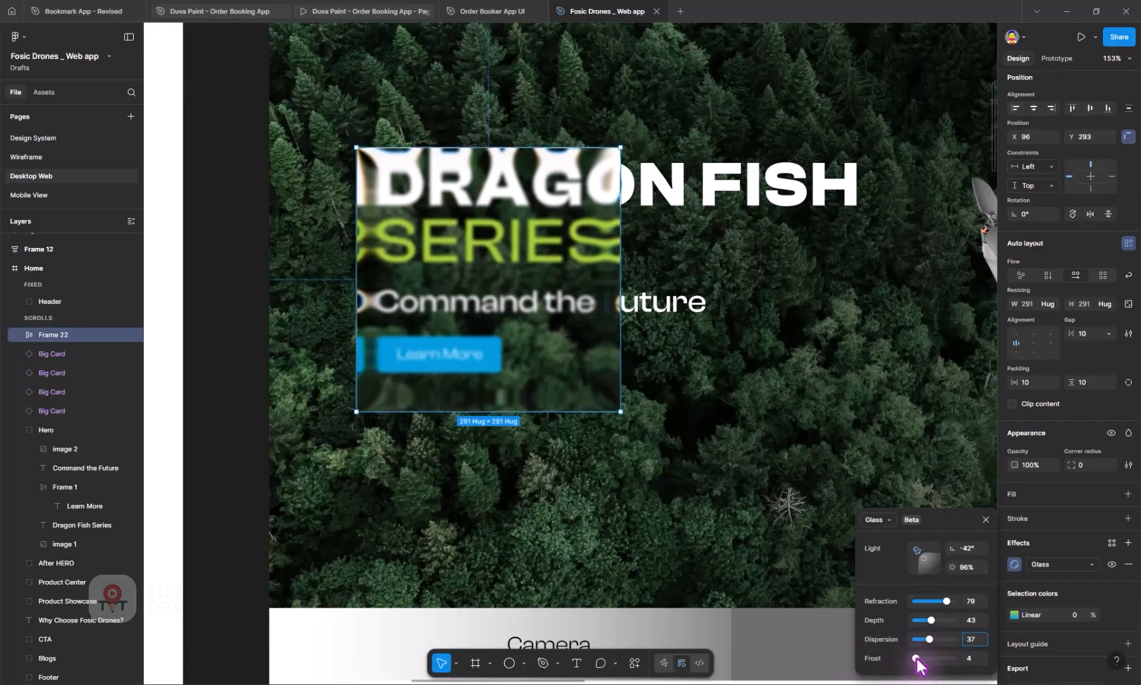
mouse_move(917, 660)
mouse_down()
mouse_move(931, 666)
mouse_move(919, 665)
mouse_up()
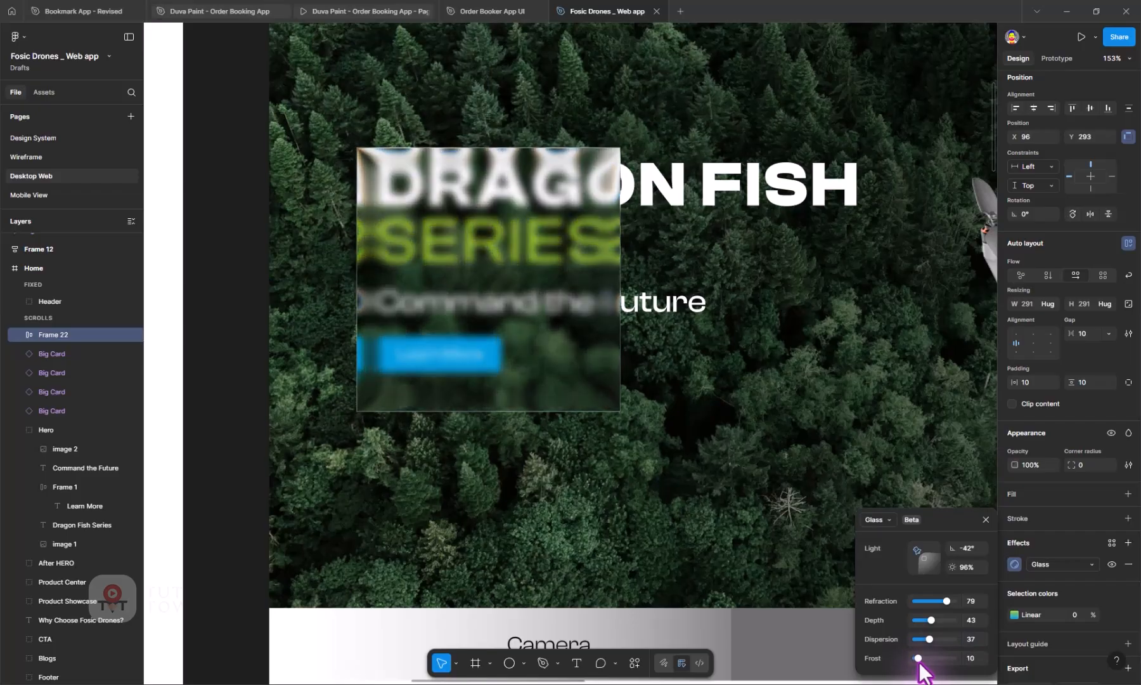
drag(486, 235, 461, 259)
Try a Background blur effect on the frame with the gradient at 50% opacity, moving it over the heading
click(1051, 560)
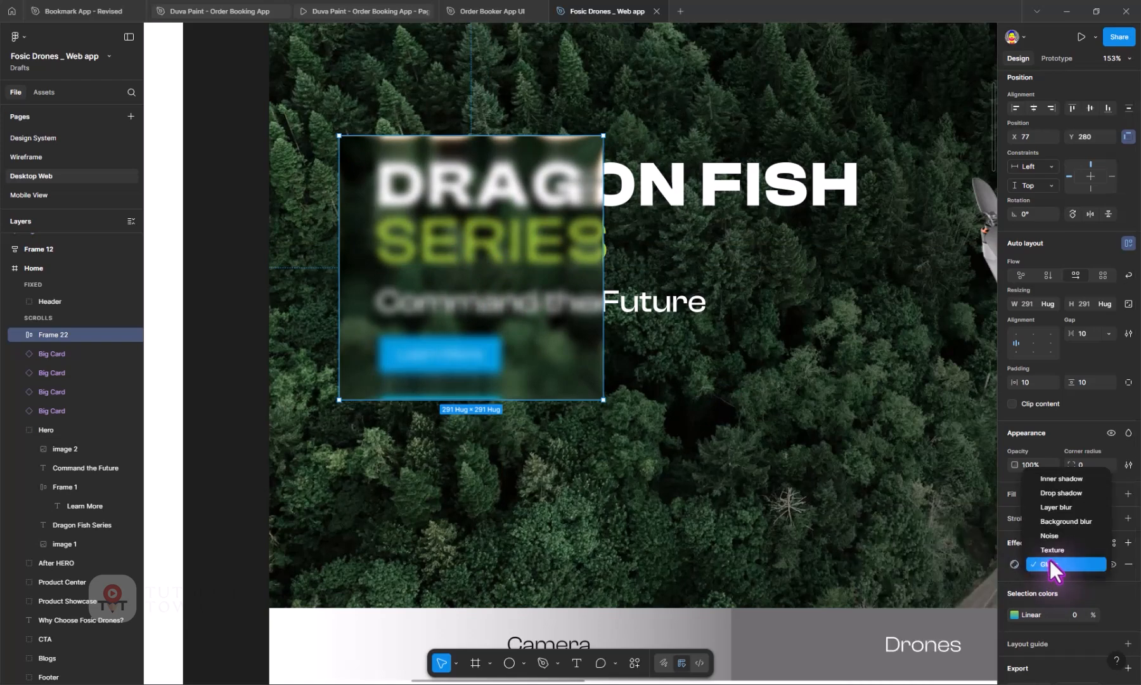
click(1065, 523)
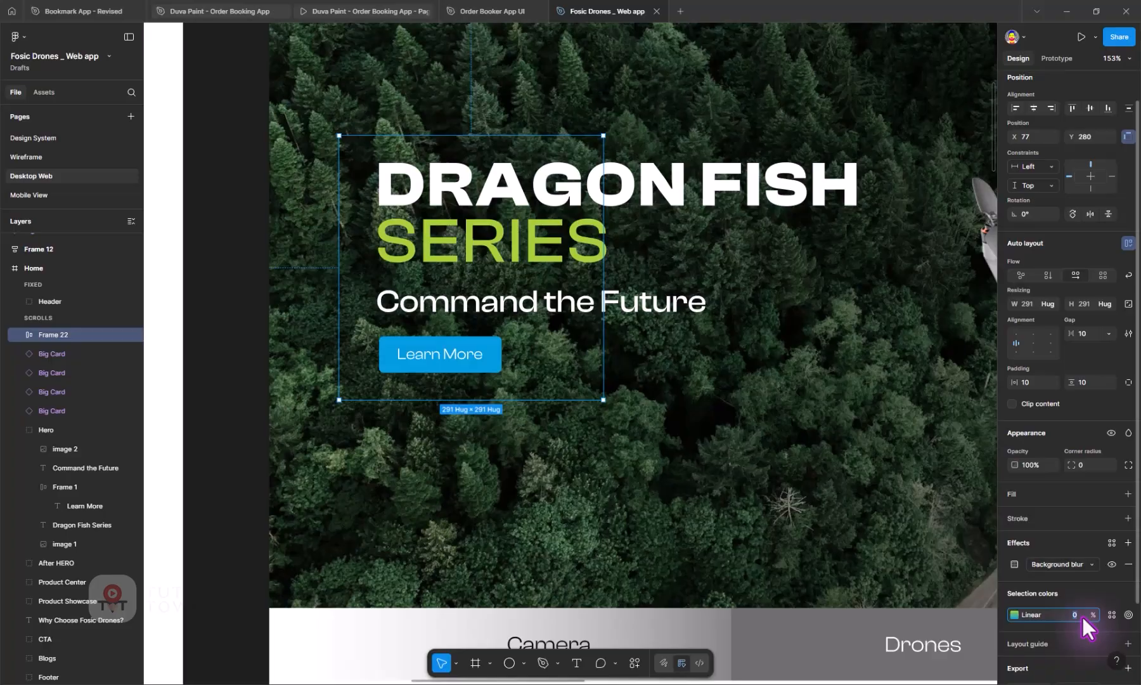
text(50)
key(Return)
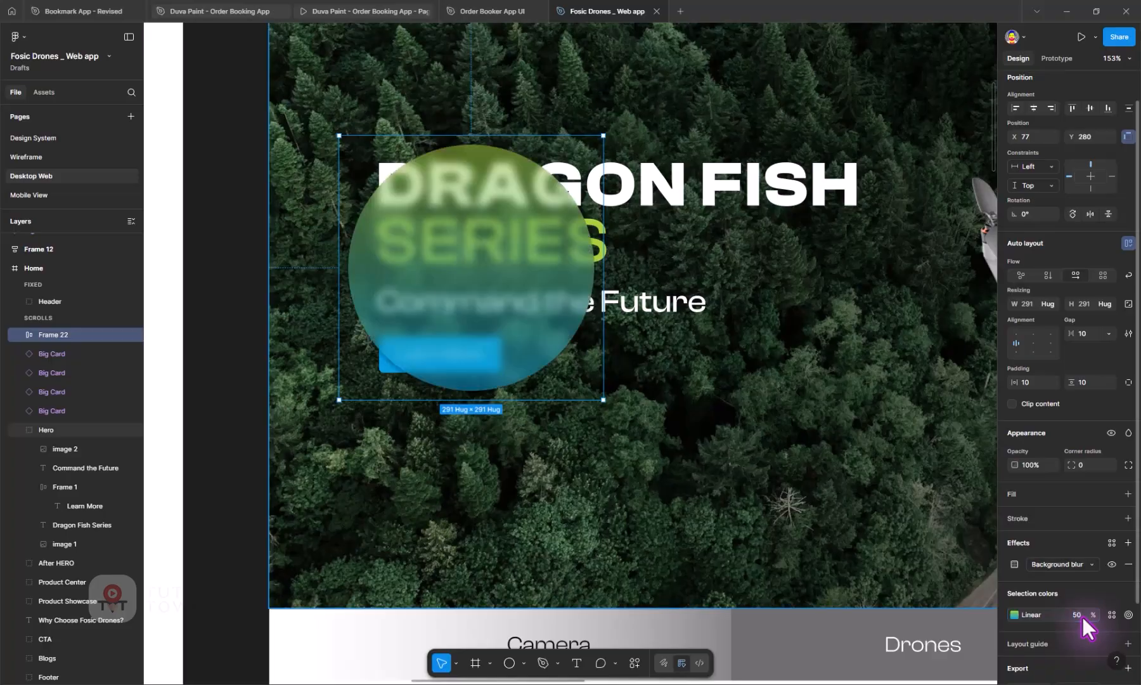
drag(487, 309, 445, 291)
Switch the frame's effect back to Glass with the gradient at 0% opacity and move it to about X 88, Y 274
click(1051, 565)
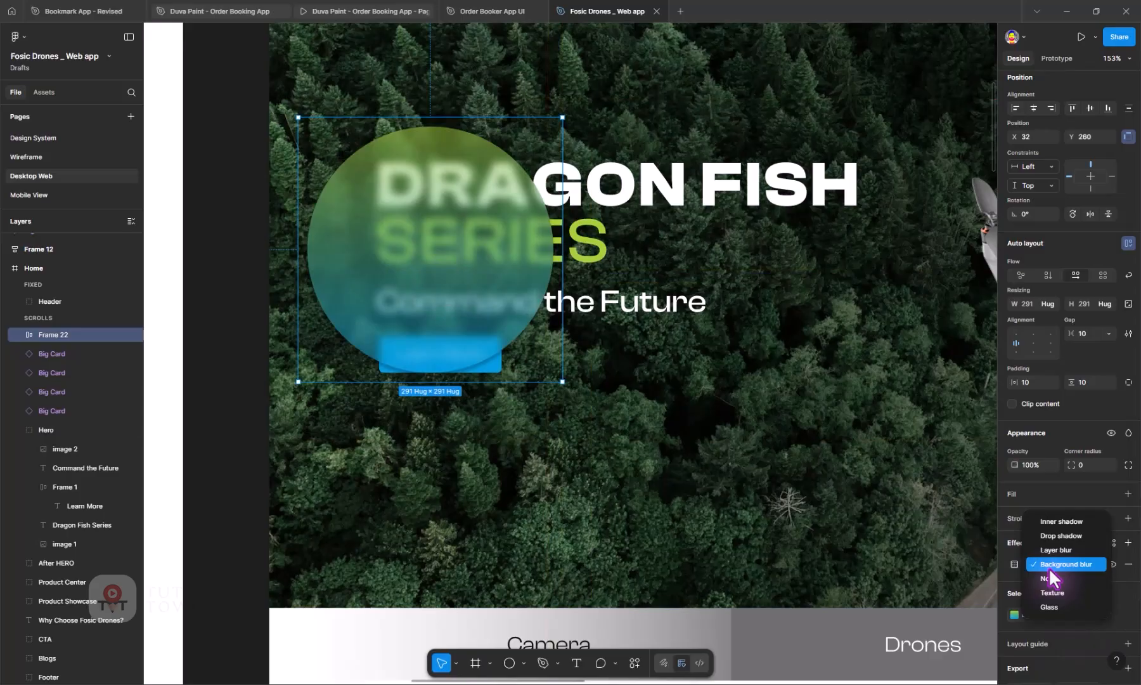
click(1063, 606)
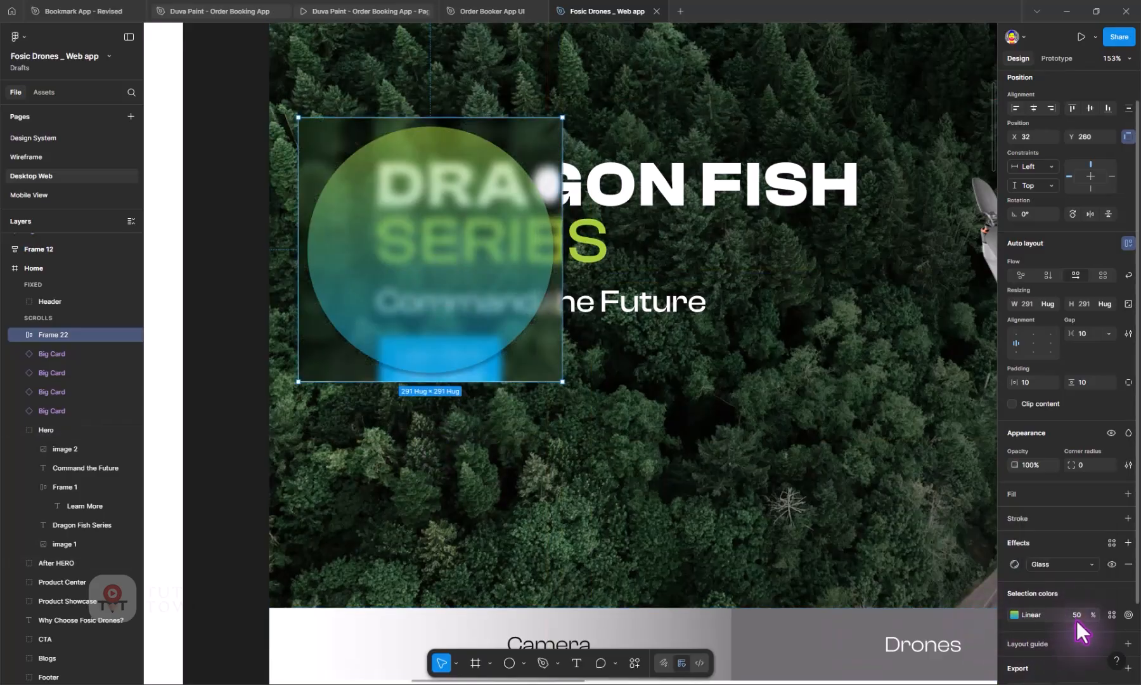
text(0)
key(Return)
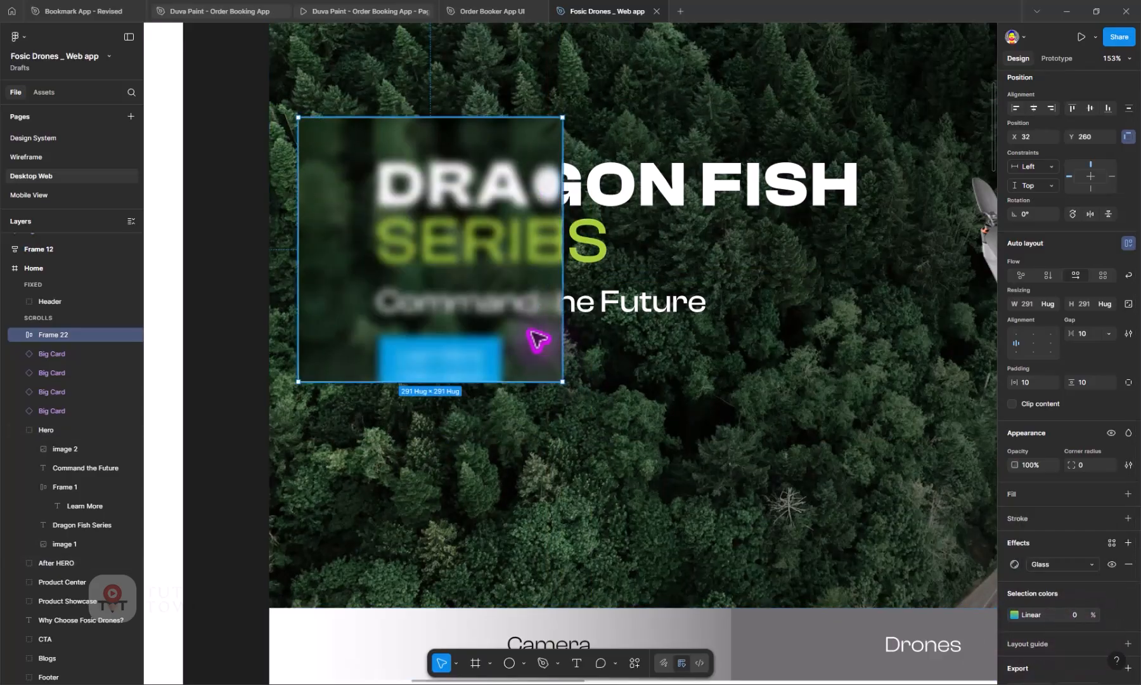
drag(481, 309, 525, 301)
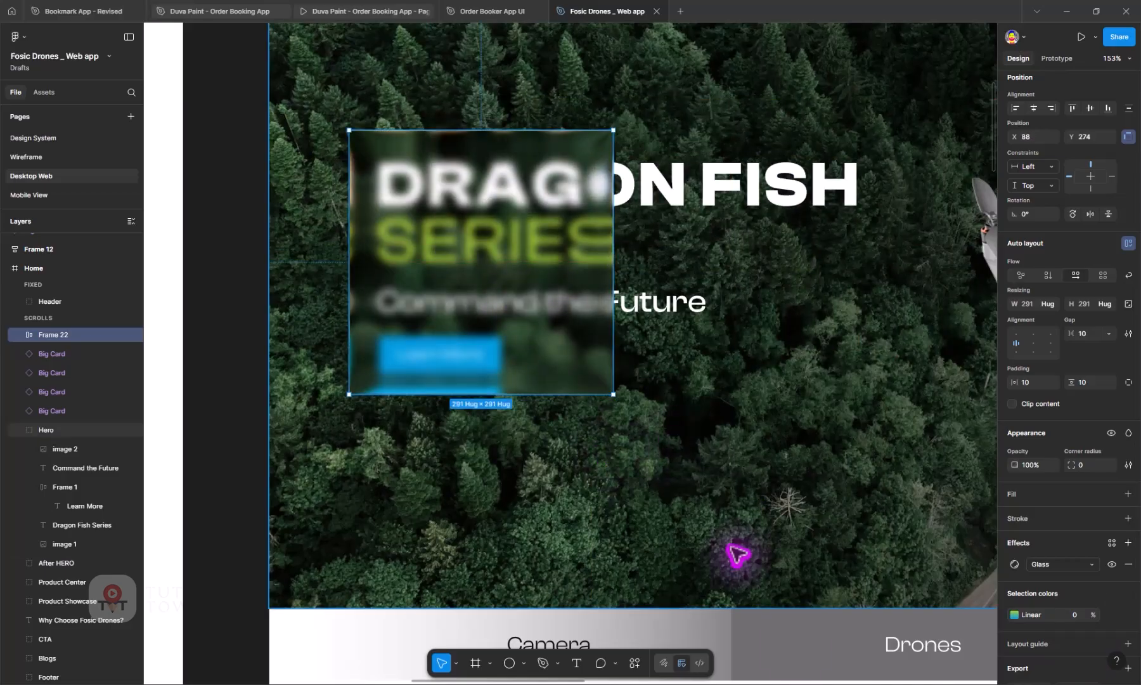